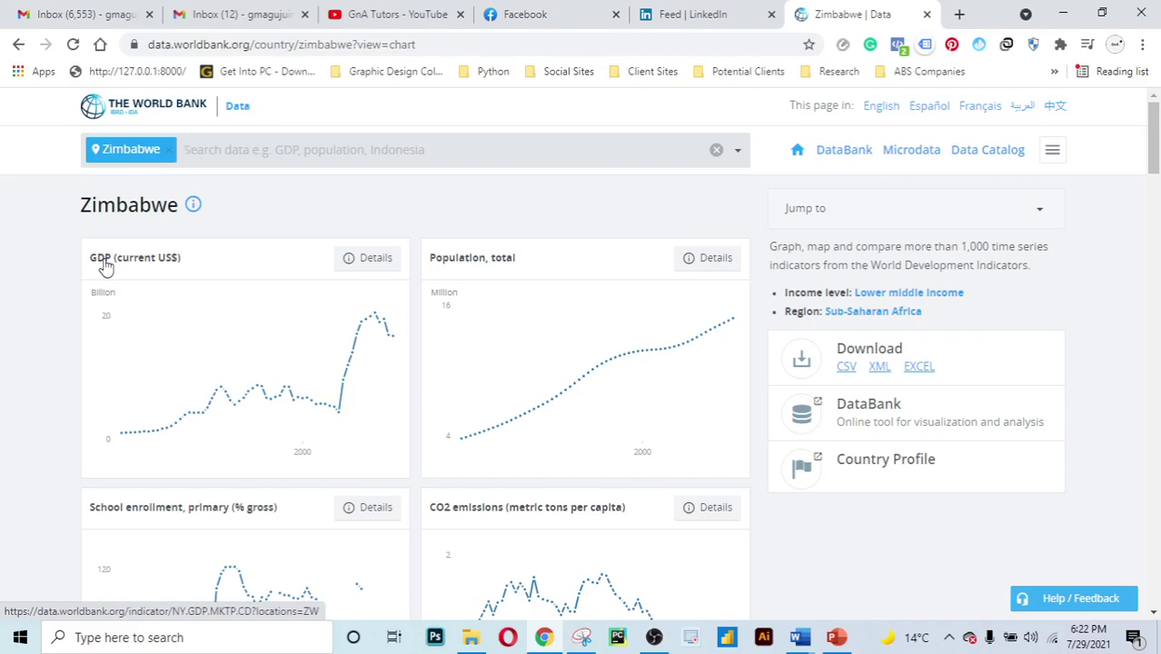
Search 'gdp' and open the GDP (current US$) indicator for Zimbabwe
click(241, 154)
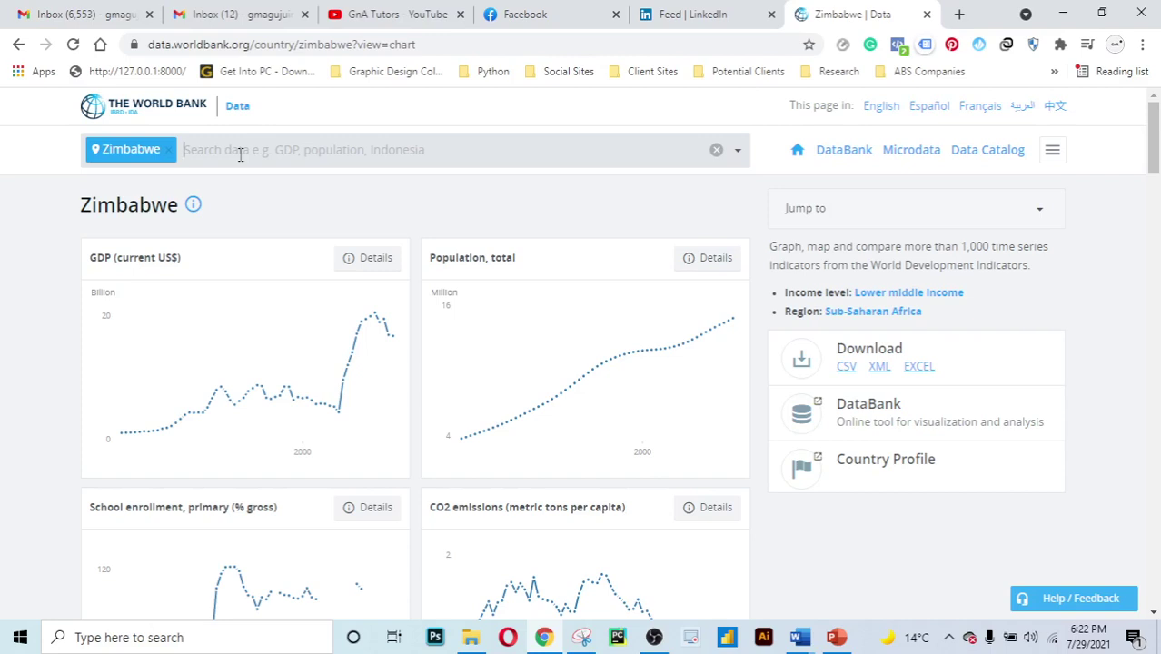
text(gdp)
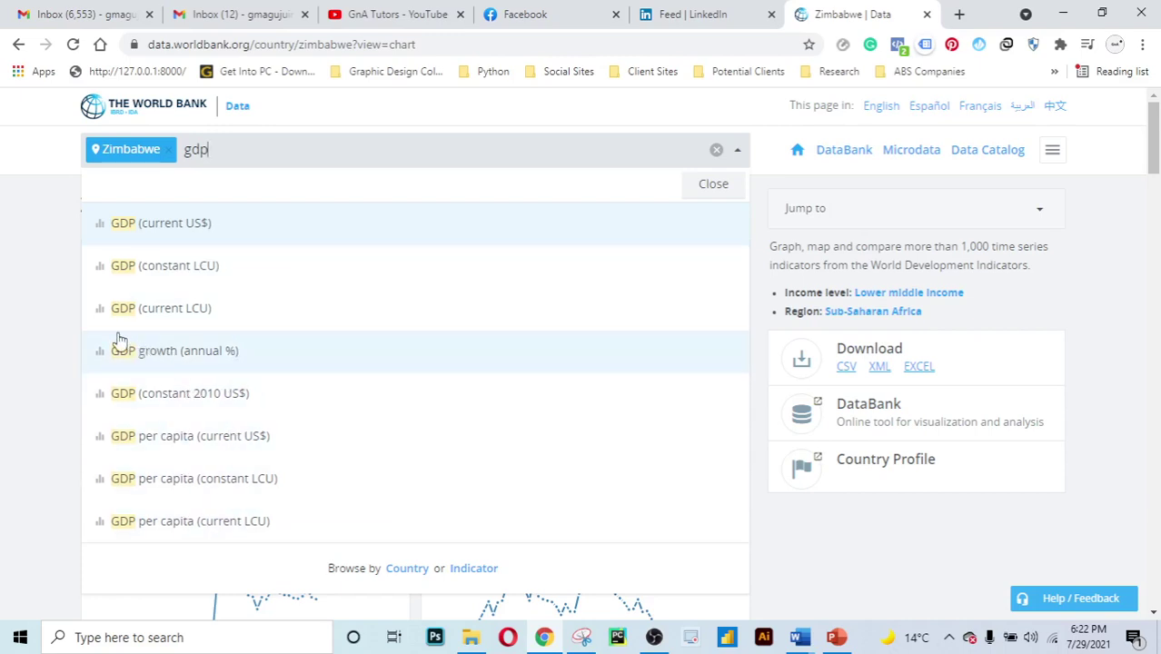
click(183, 234)
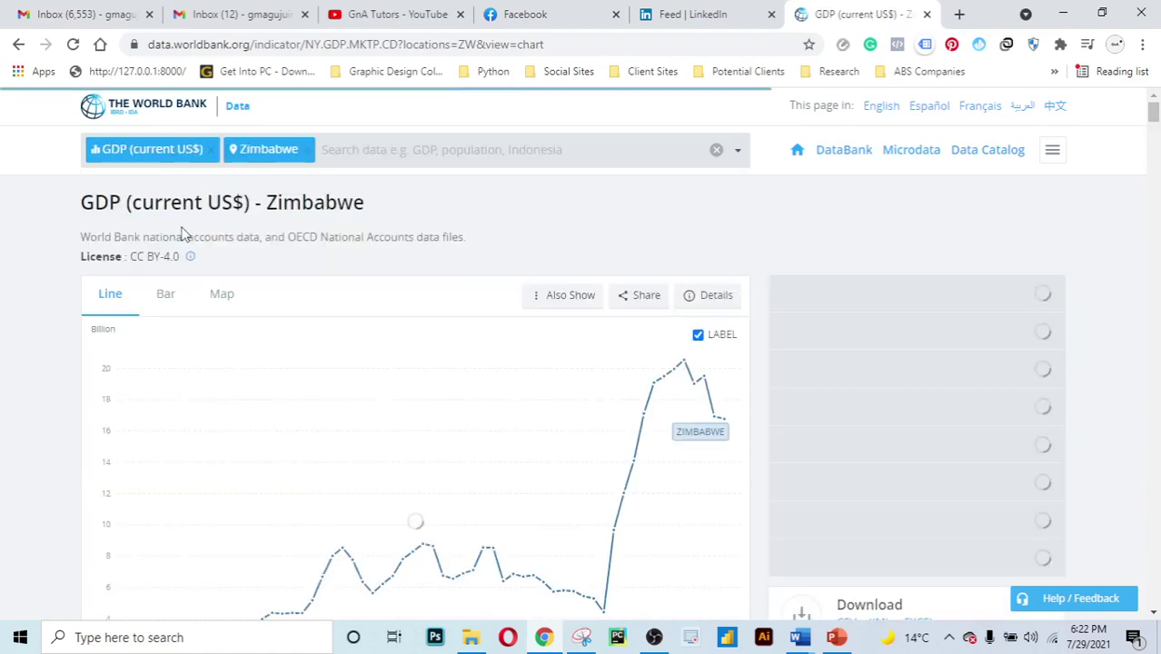
scroll(326, 316, down, 2)
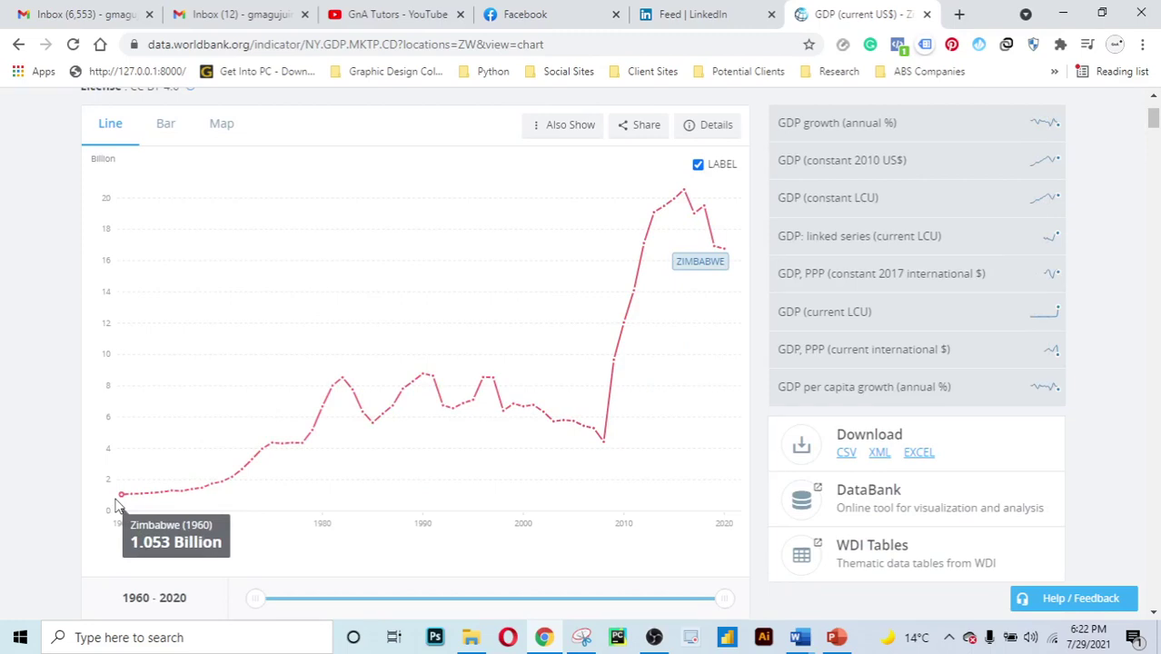
scroll(223, 277, up, 2)
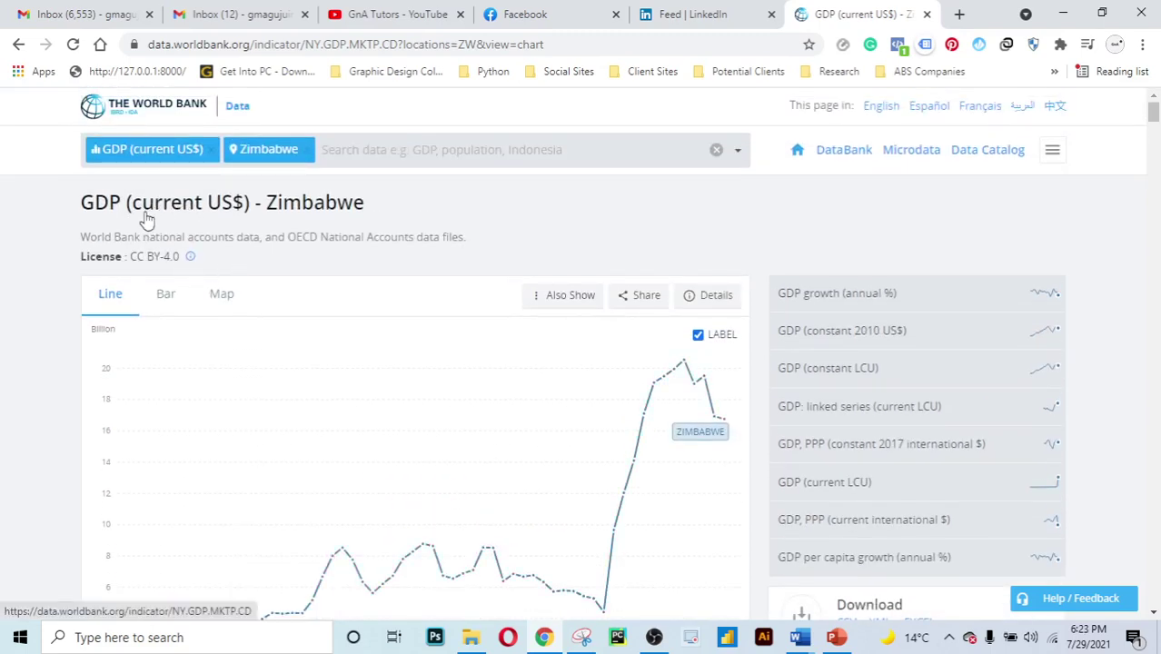
scroll(228, 311, down, 3)
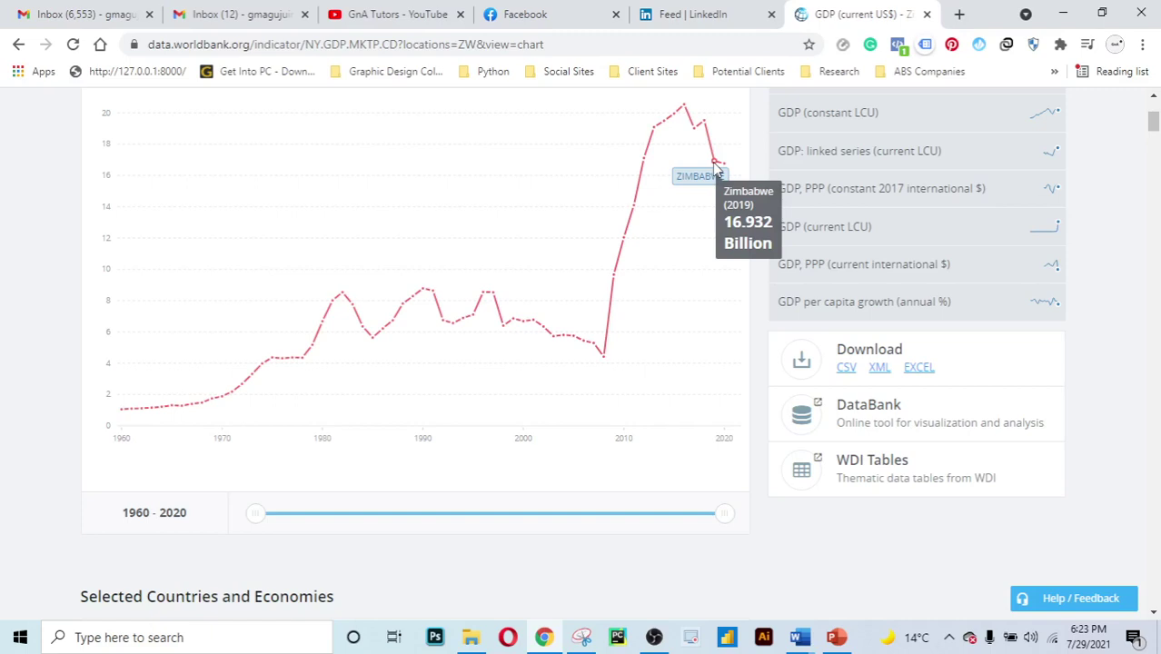
scroll(715, 169, down, 1)
scroll(733, 118, up, 1)
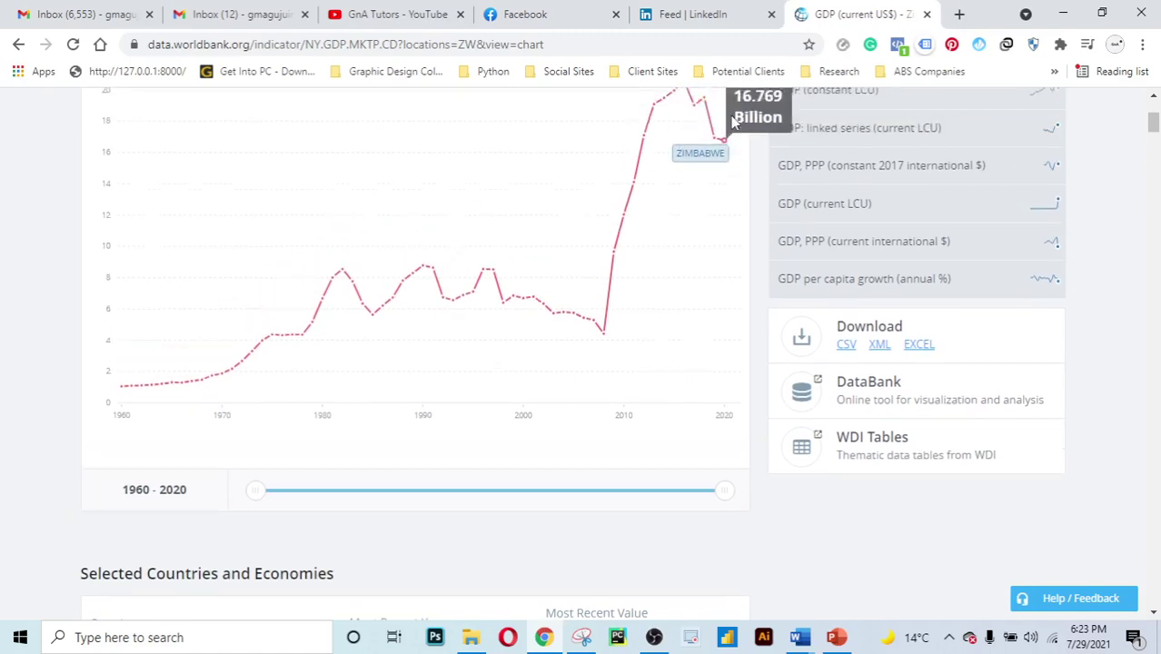
scroll(732, 118, up, 1)
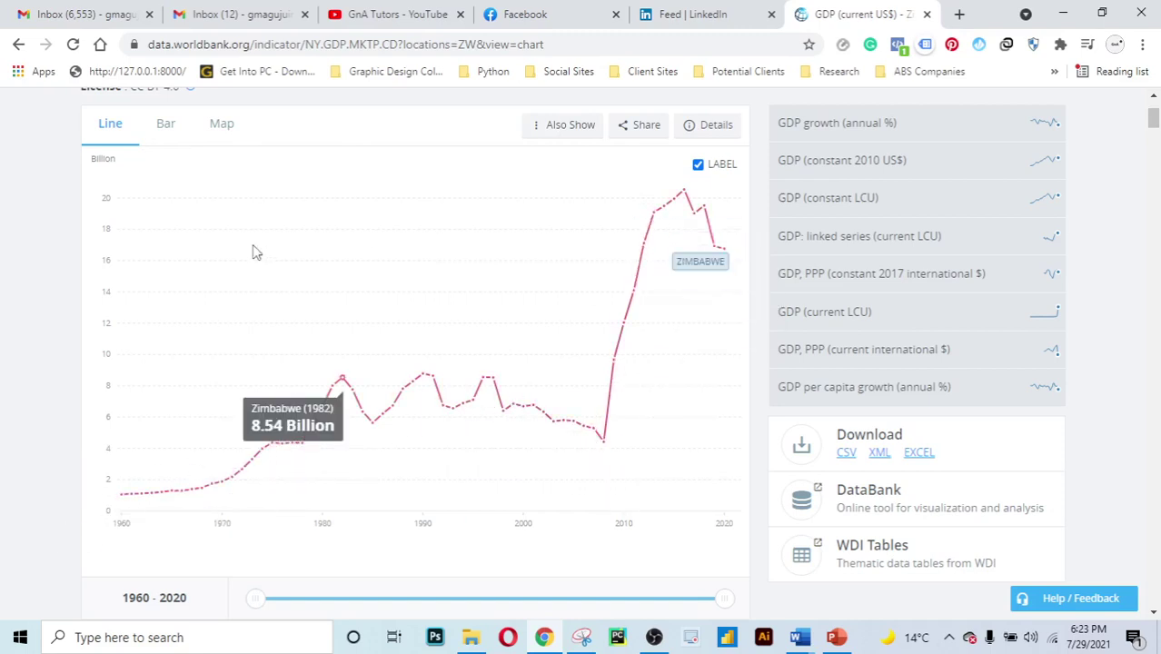
click(163, 135)
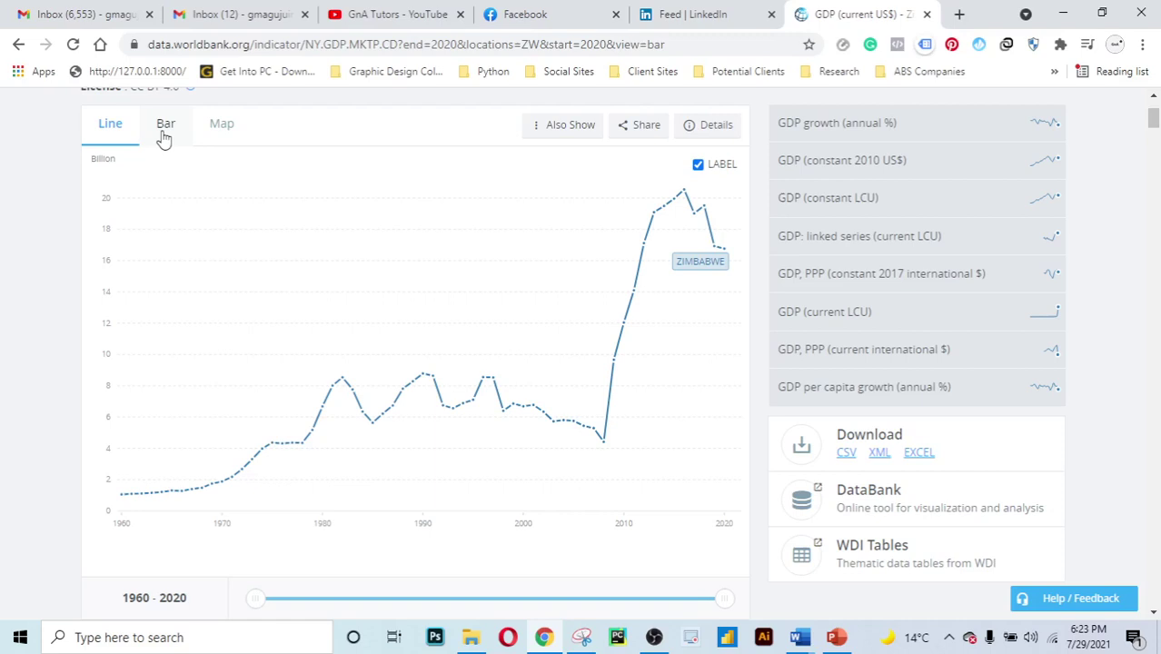
scroll(477, 225, down, 1)
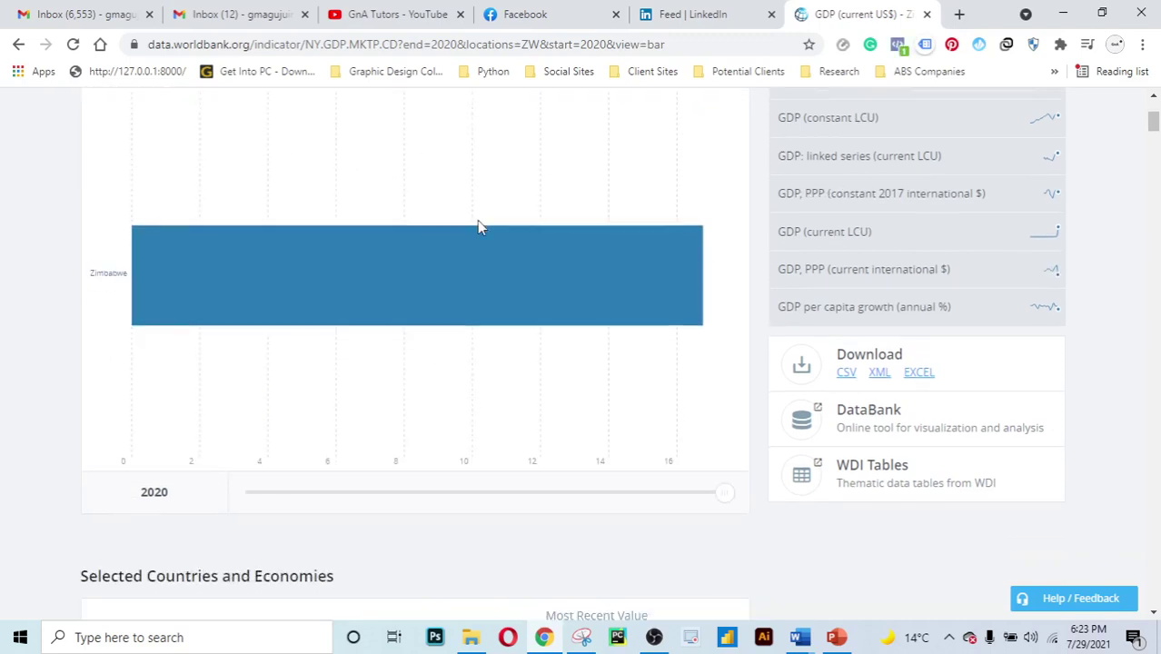
scroll(468, 336, up, 2)
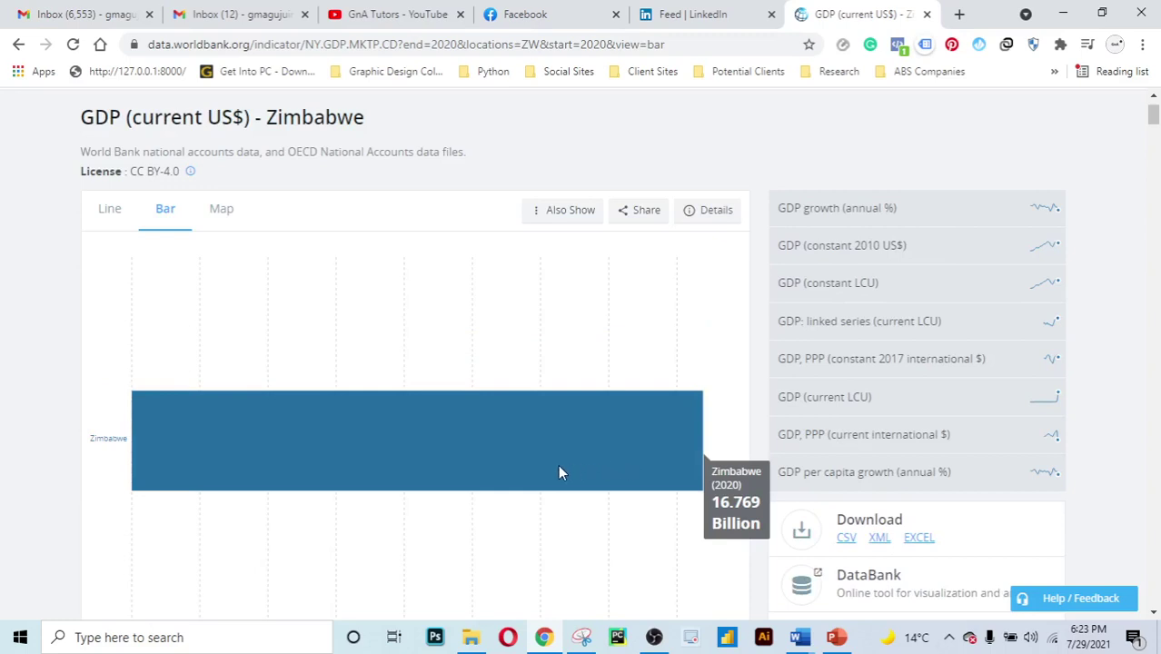
click(220, 212)
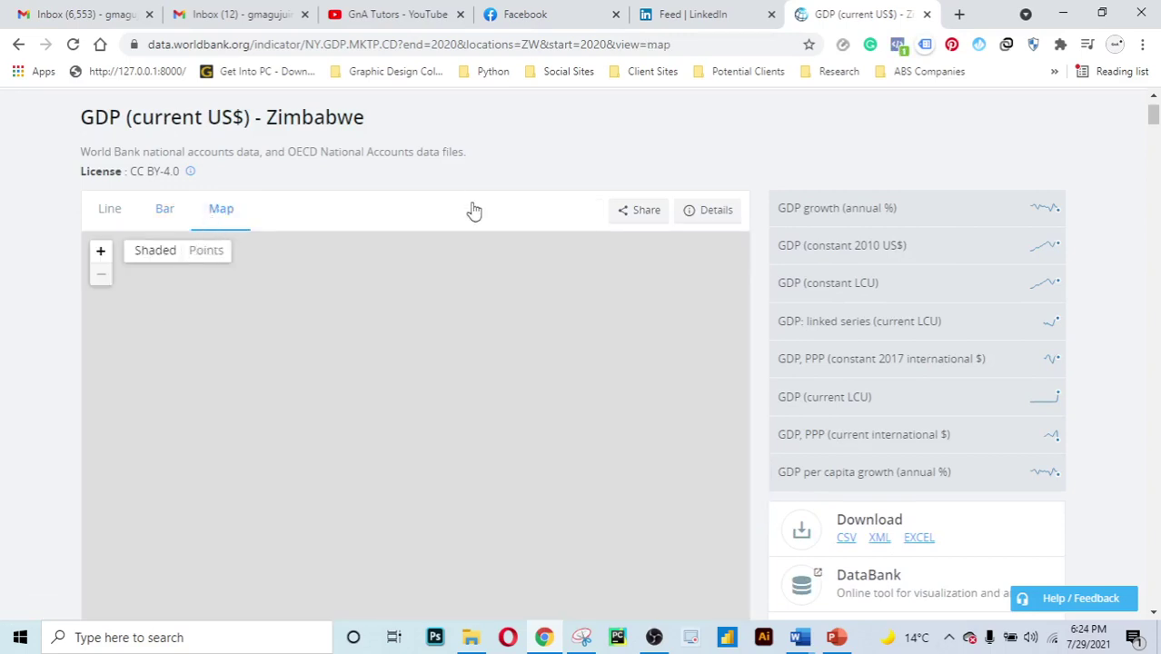
scroll(285, 300, down, 2)
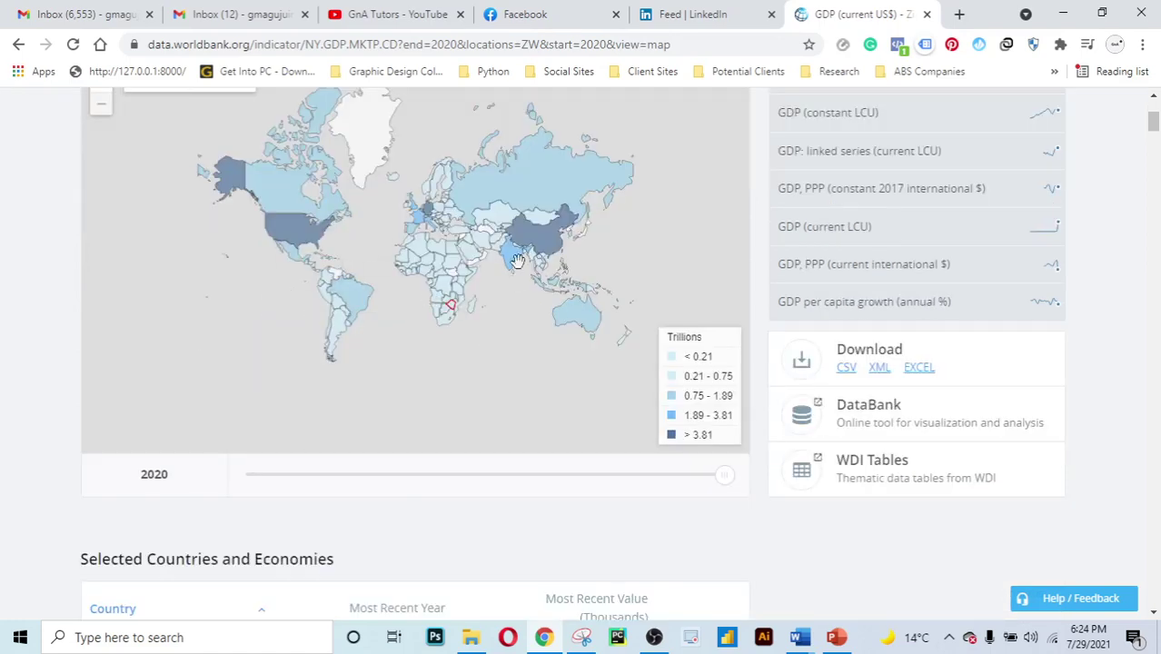
mouse_move(451, 314)
scroll(448, 320, up, 3)
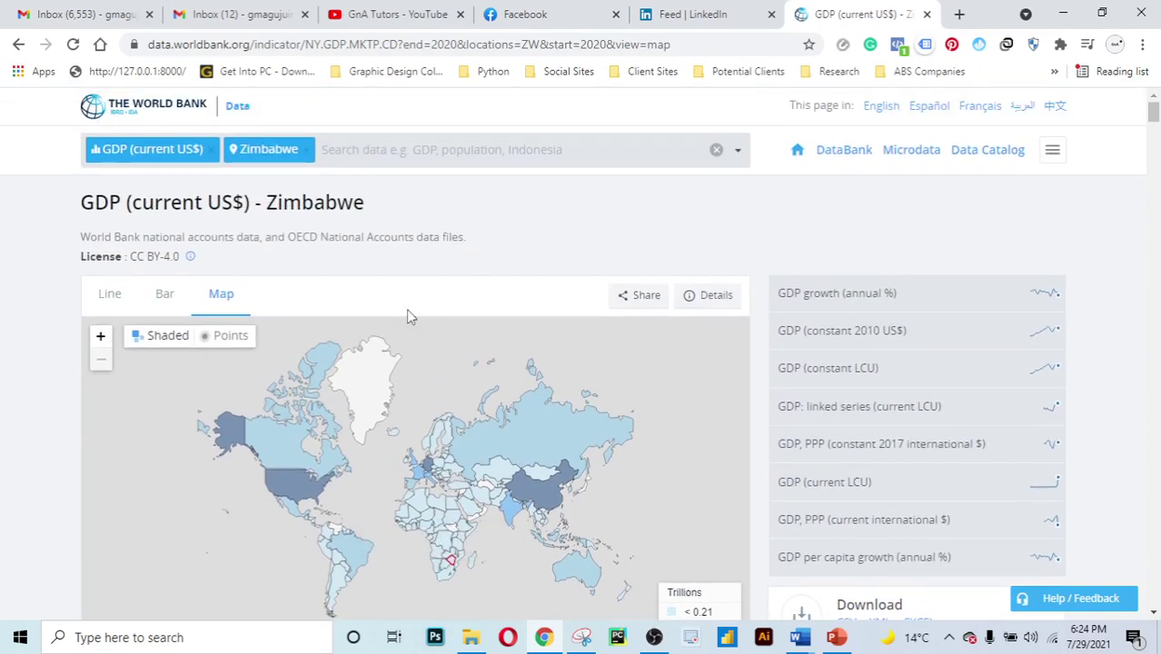
click(114, 300)
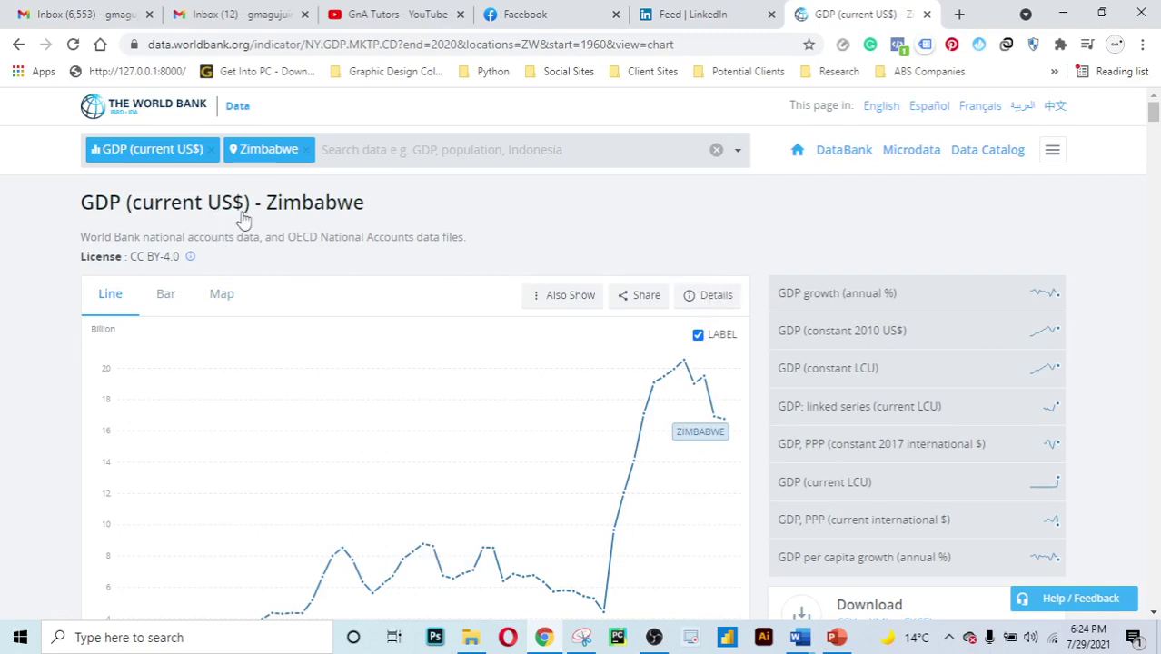
click(718, 298)
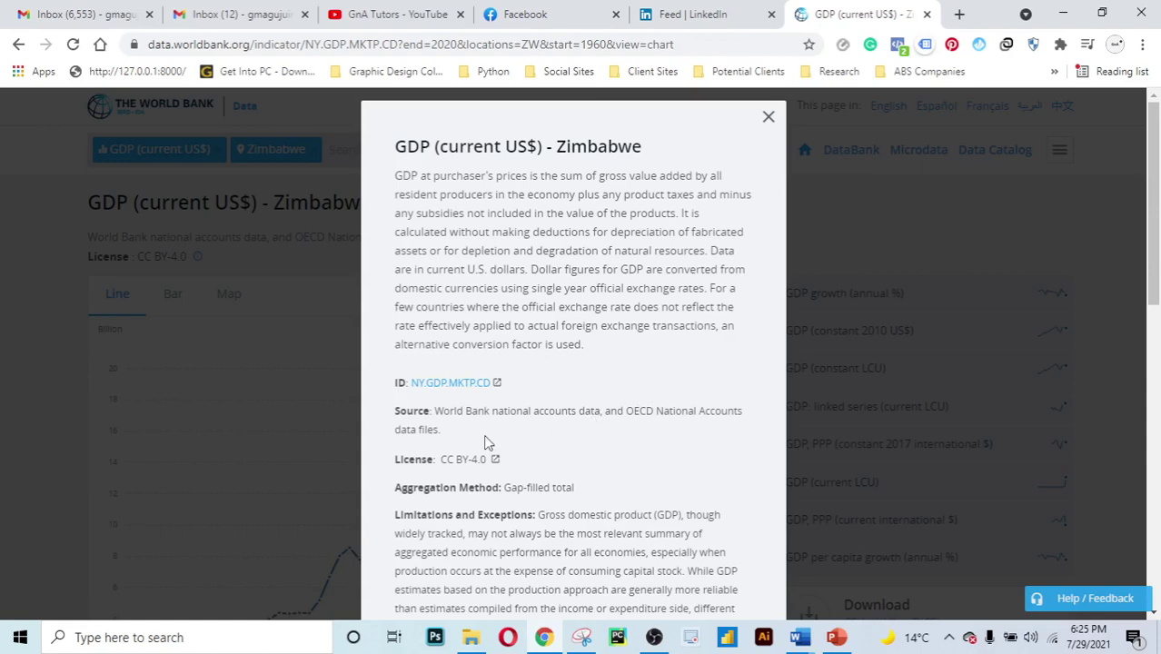
click(768, 117)
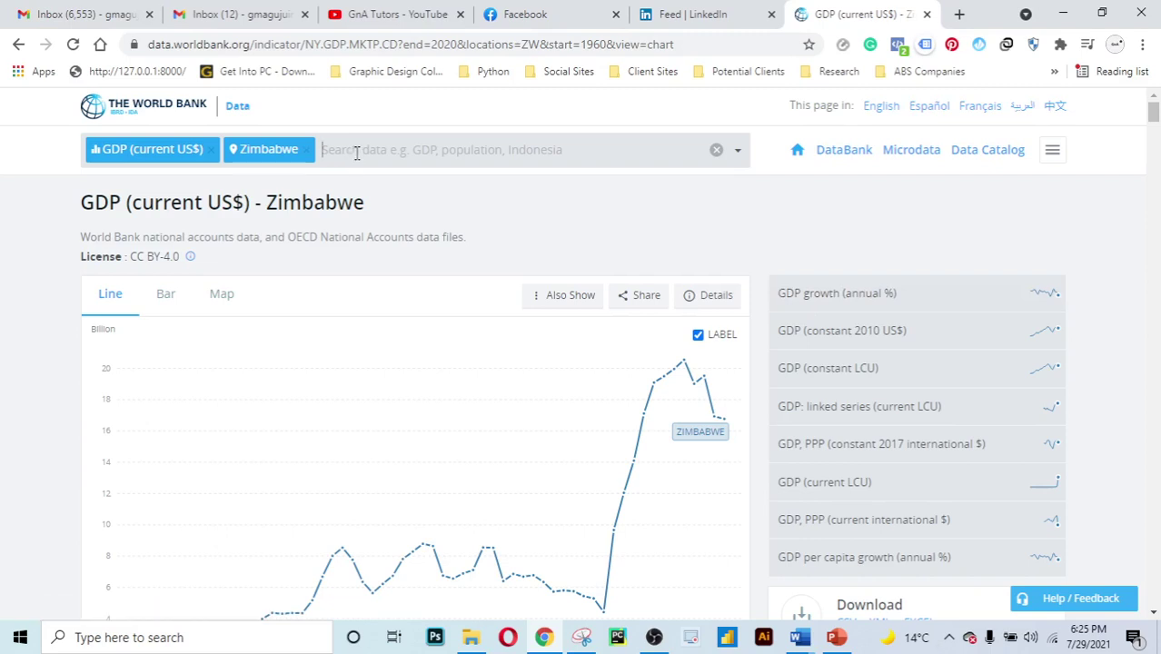
Search 'gdp', open Zimbabwe's GDP growth (annual %) chart, then return to the top
text(gdp)
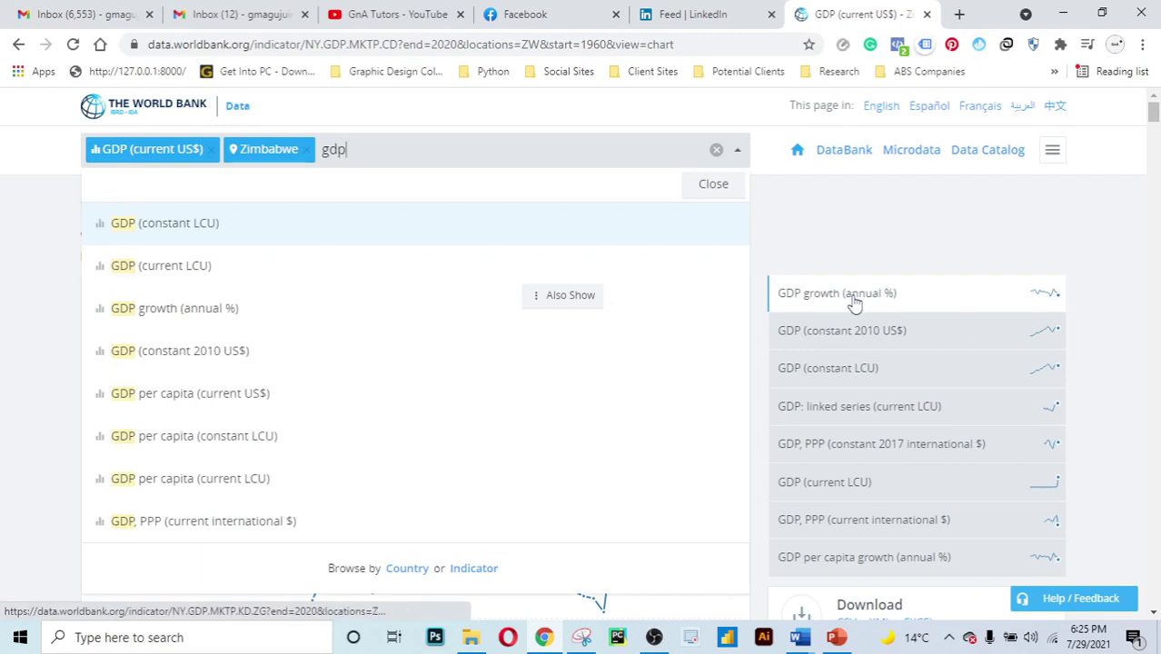
click(213, 321)
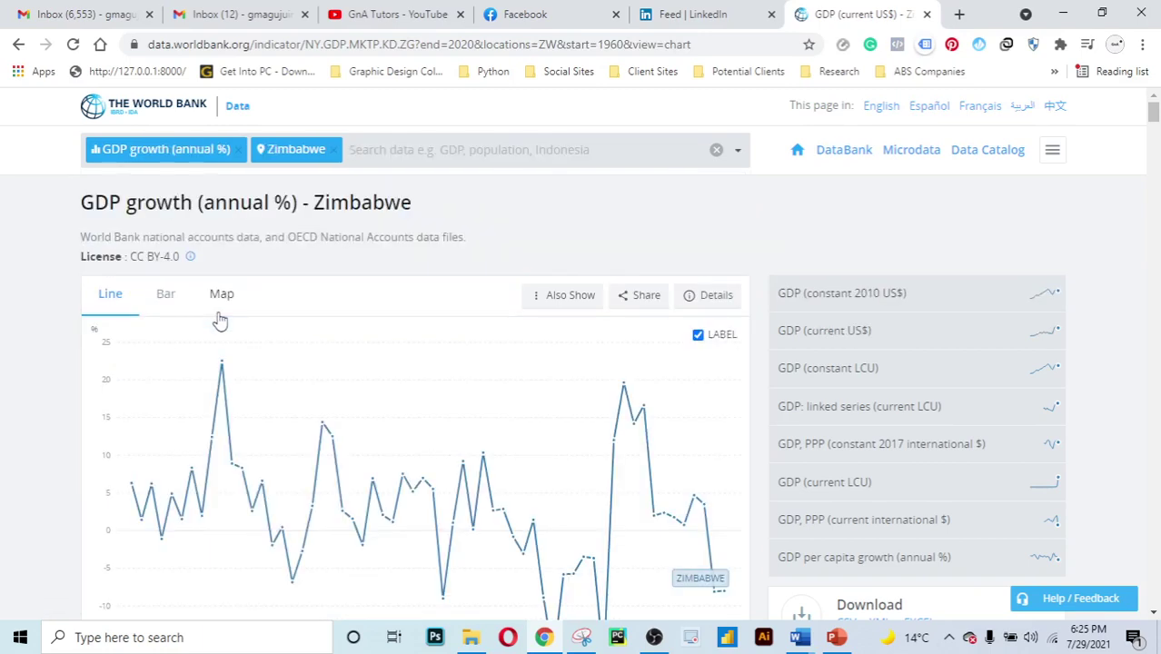
scroll(479, 215, down, 1)
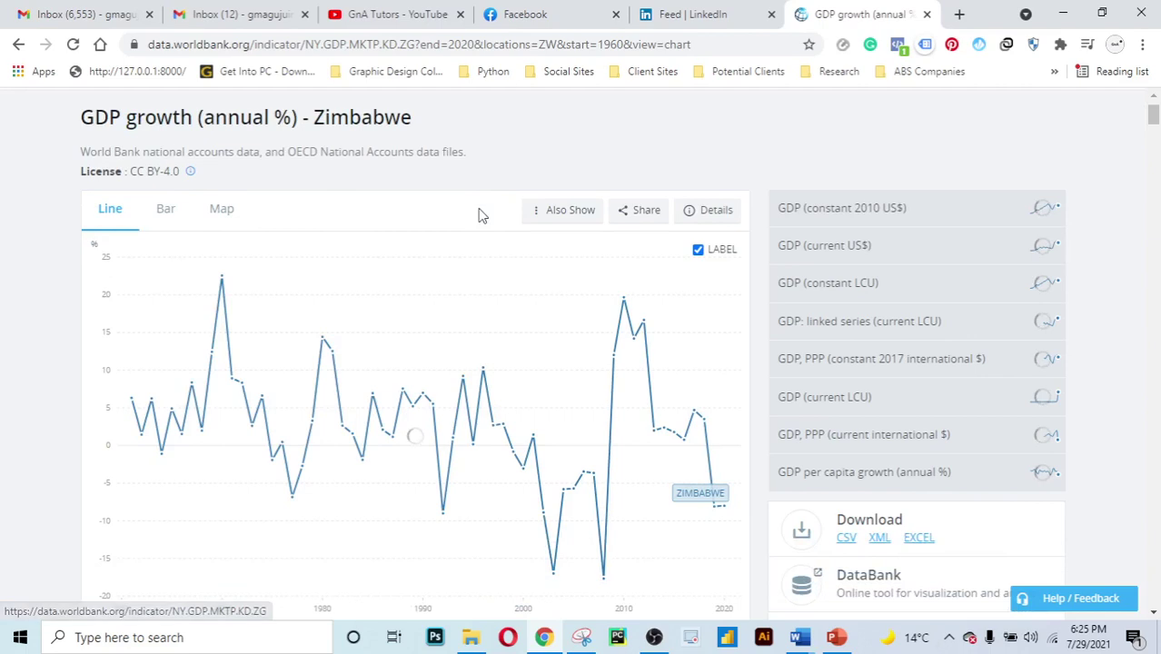
mouse_move(146, 406)
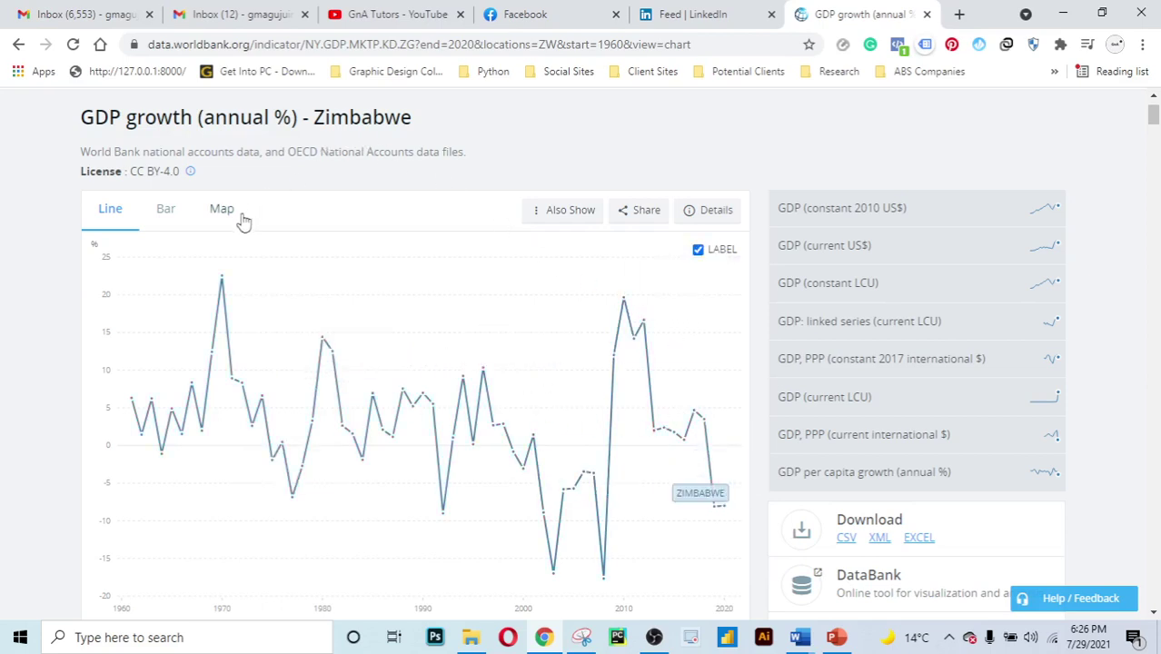
scroll(460, 168, up, 2)
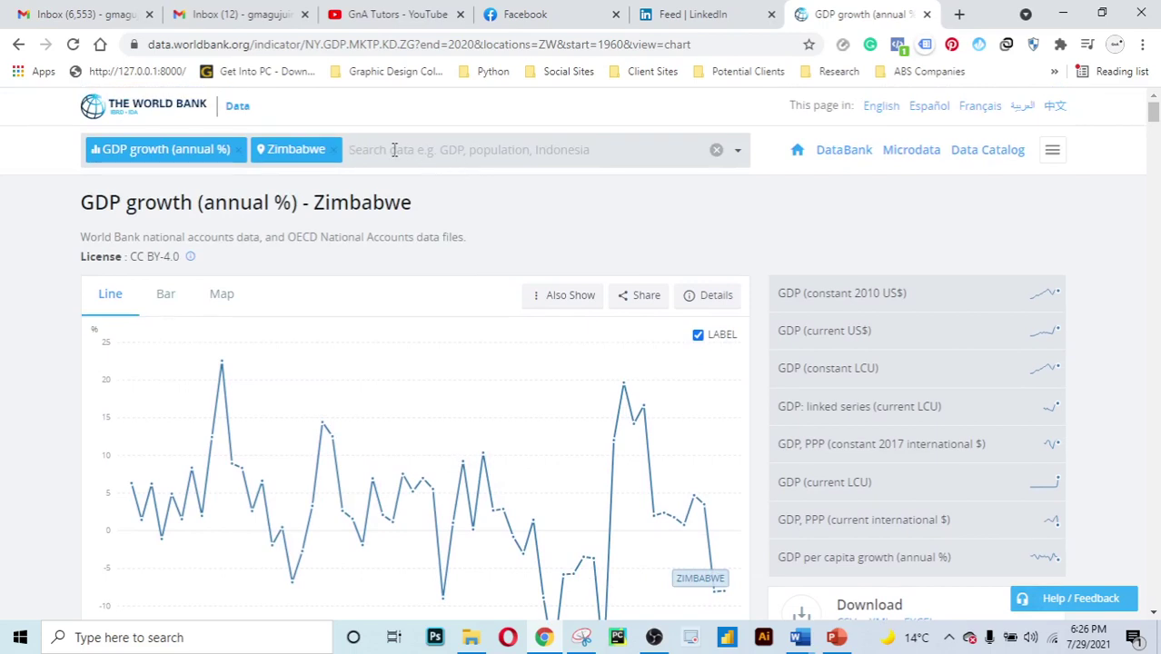
Search 'gdp' and open Zimbabwe's GDP per capita (current US$) chart
click(393, 150)
text(gdp)
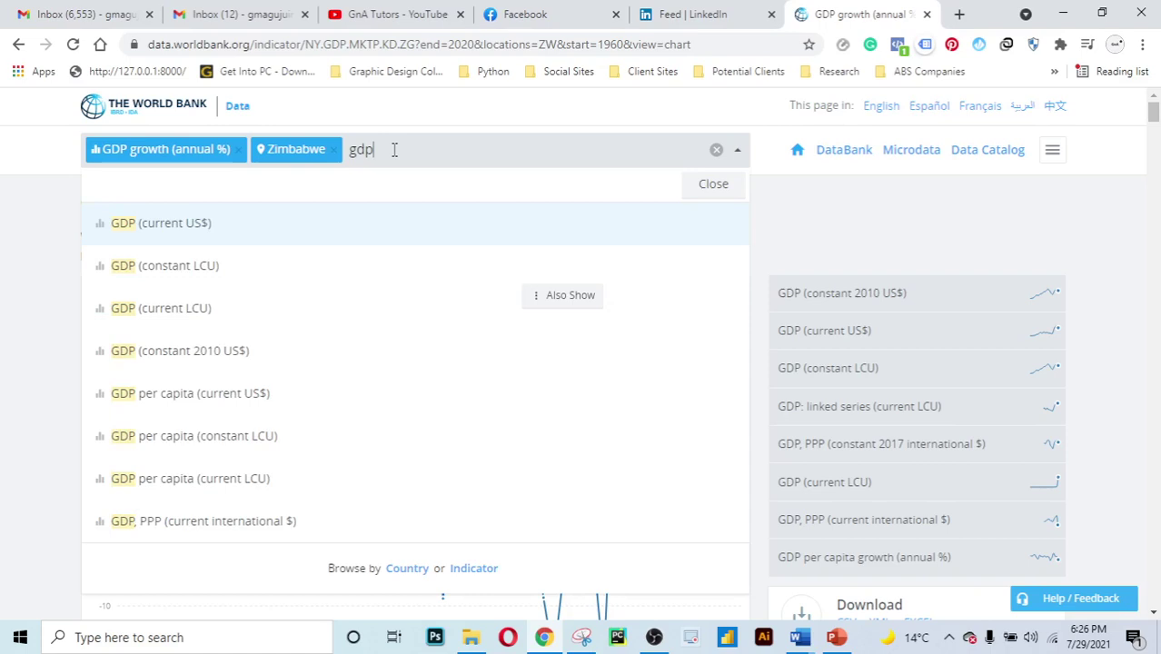
click(261, 400)
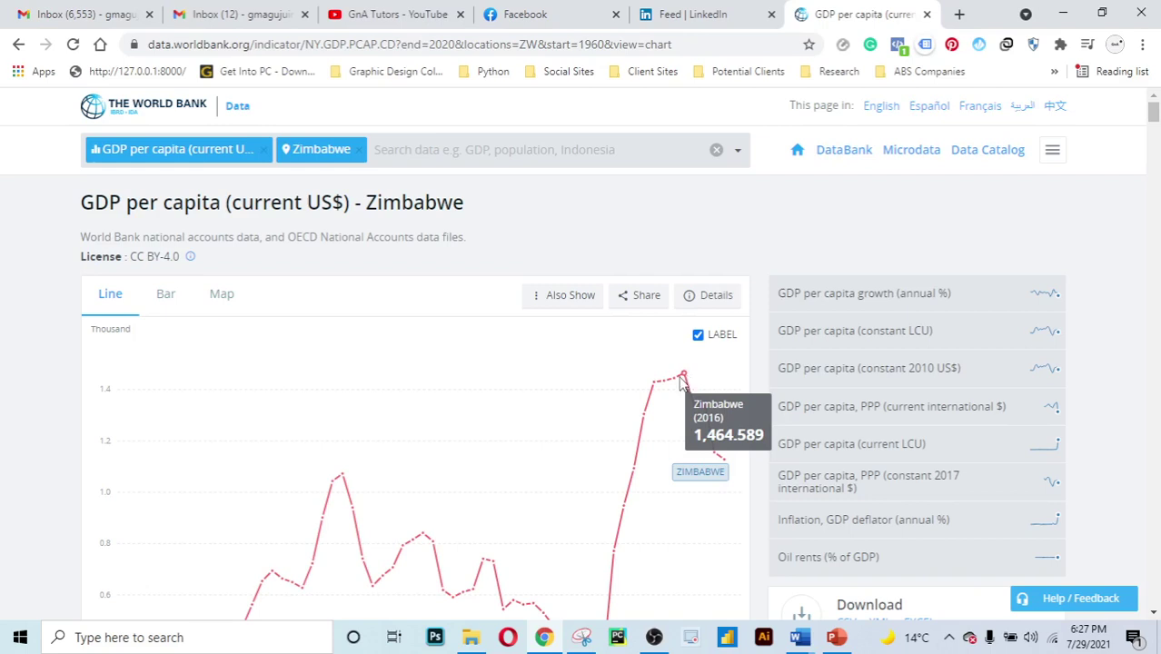
click(695, 295)
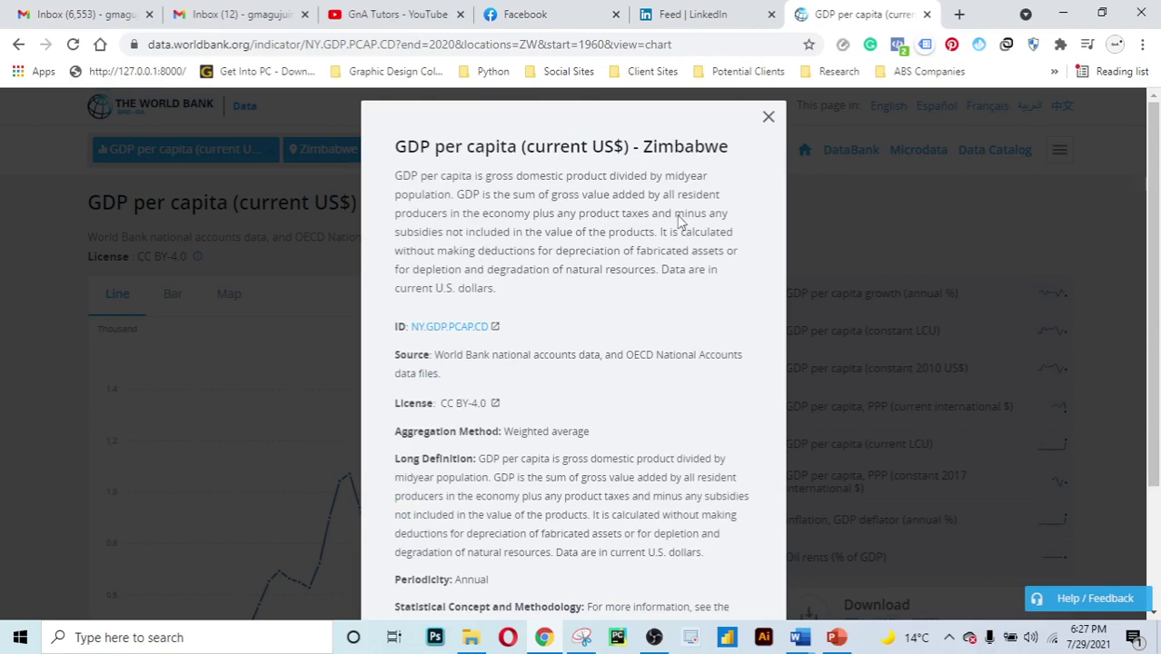
click(768, 119)
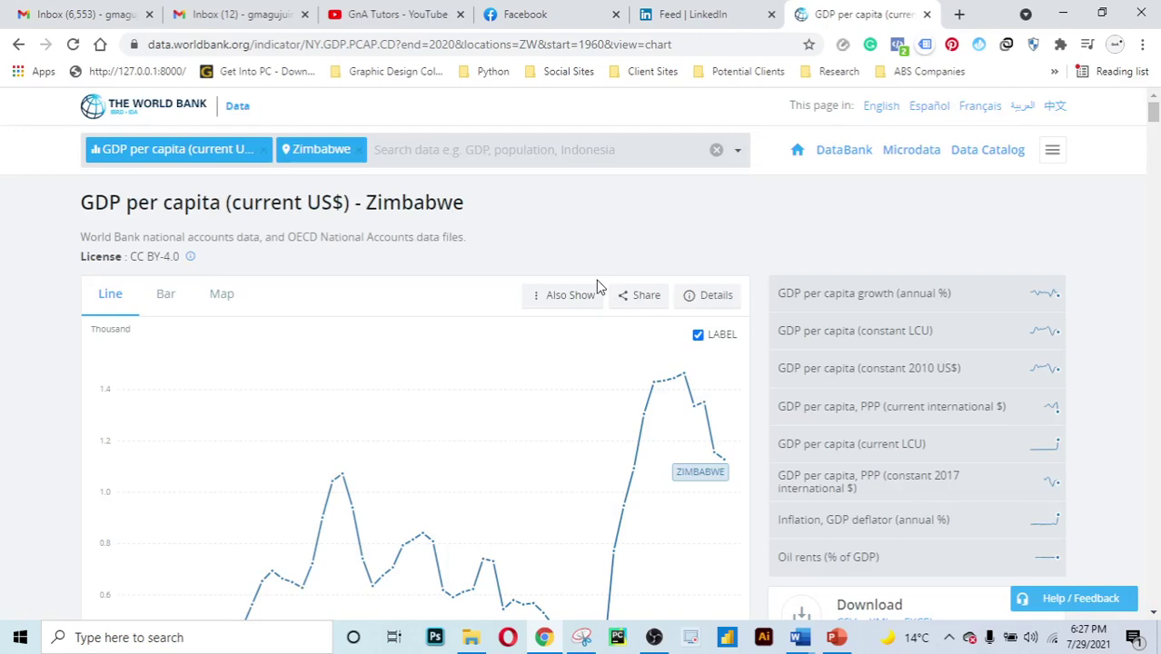
Search 'interest' and open Zimbabwe's Real interest rate (%) chart
click(429, 150)
text(interest)
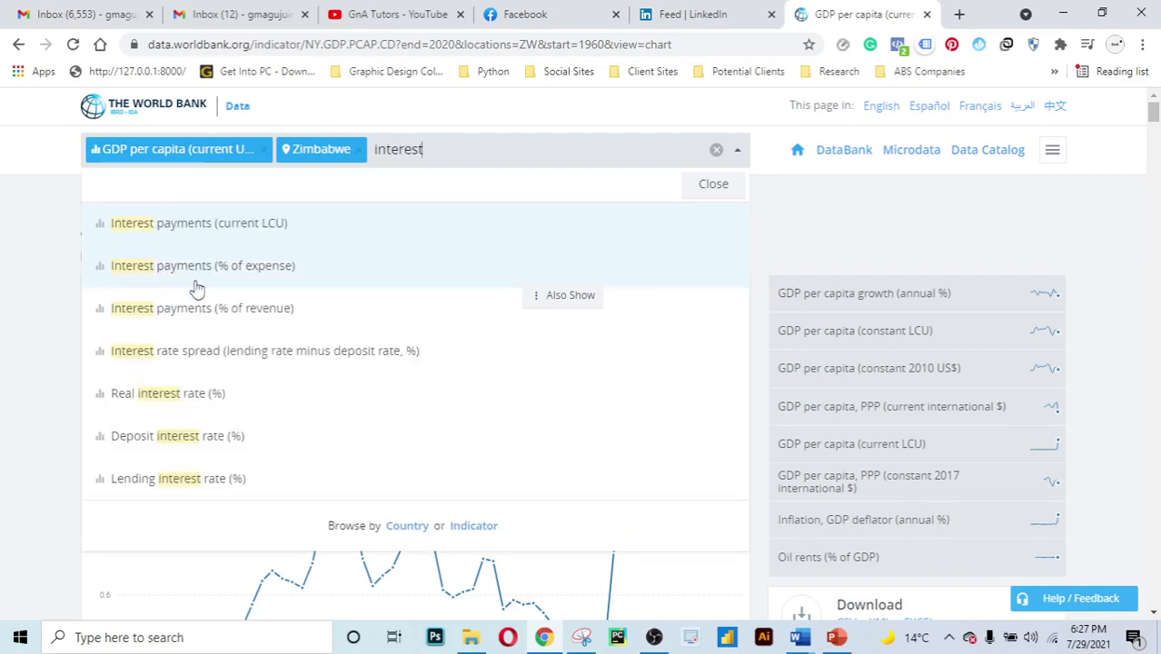
click(221, 400)
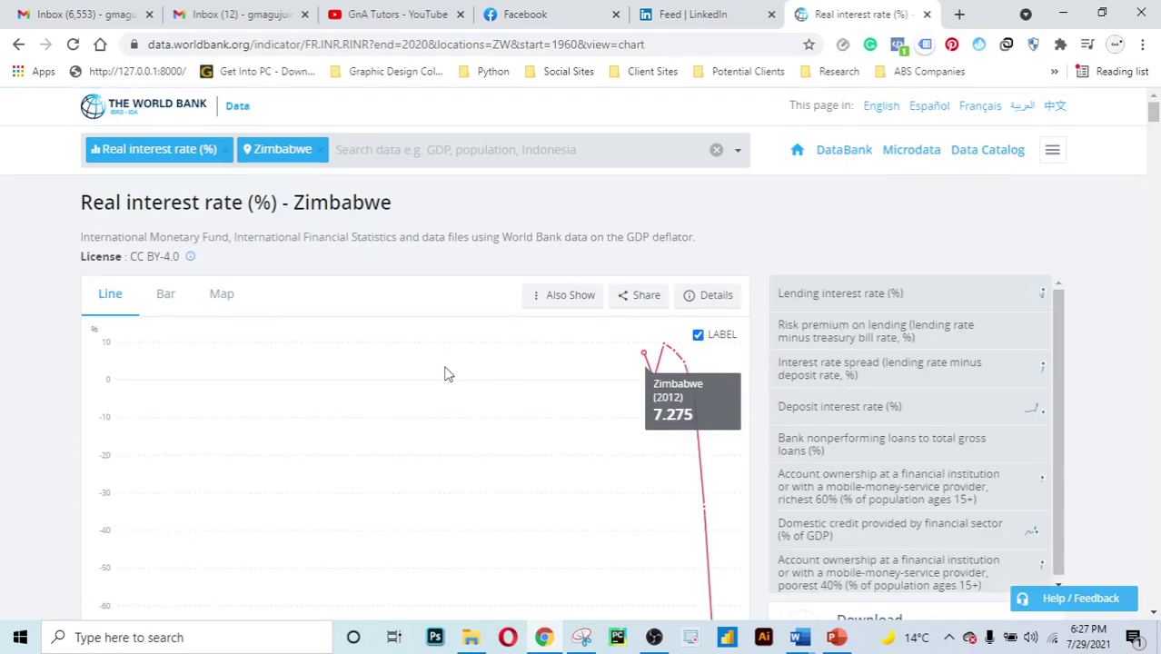
scroll(445, 374, down, 1)
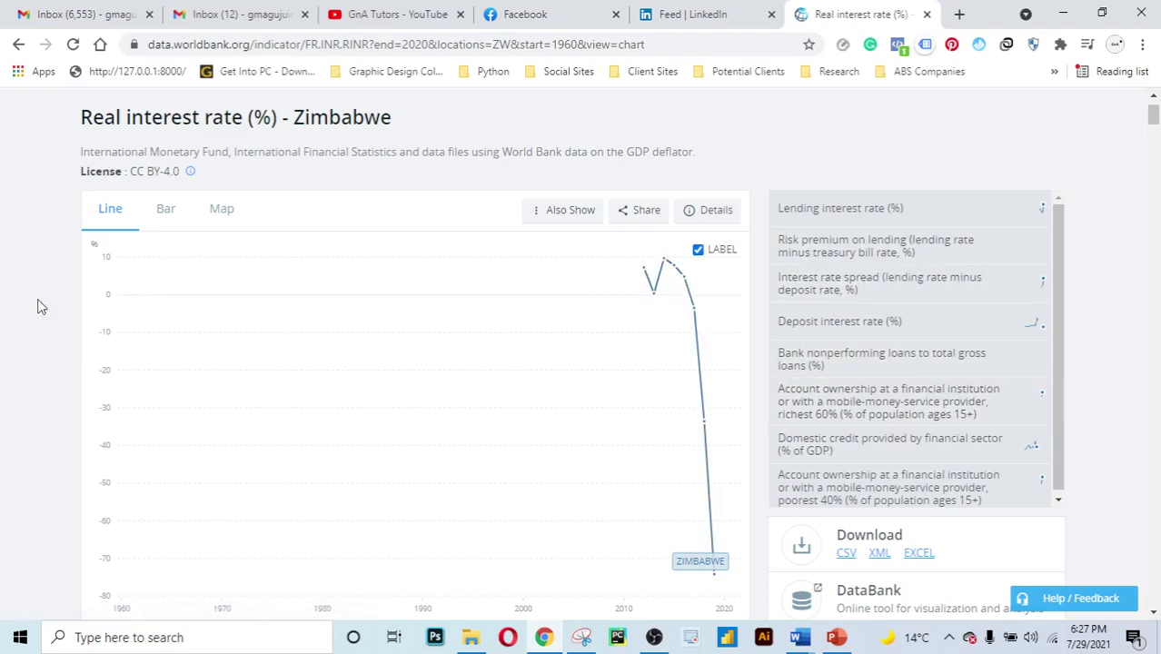
scroll(264, 270, down, 1)
scroll(263, 270, down, 2)
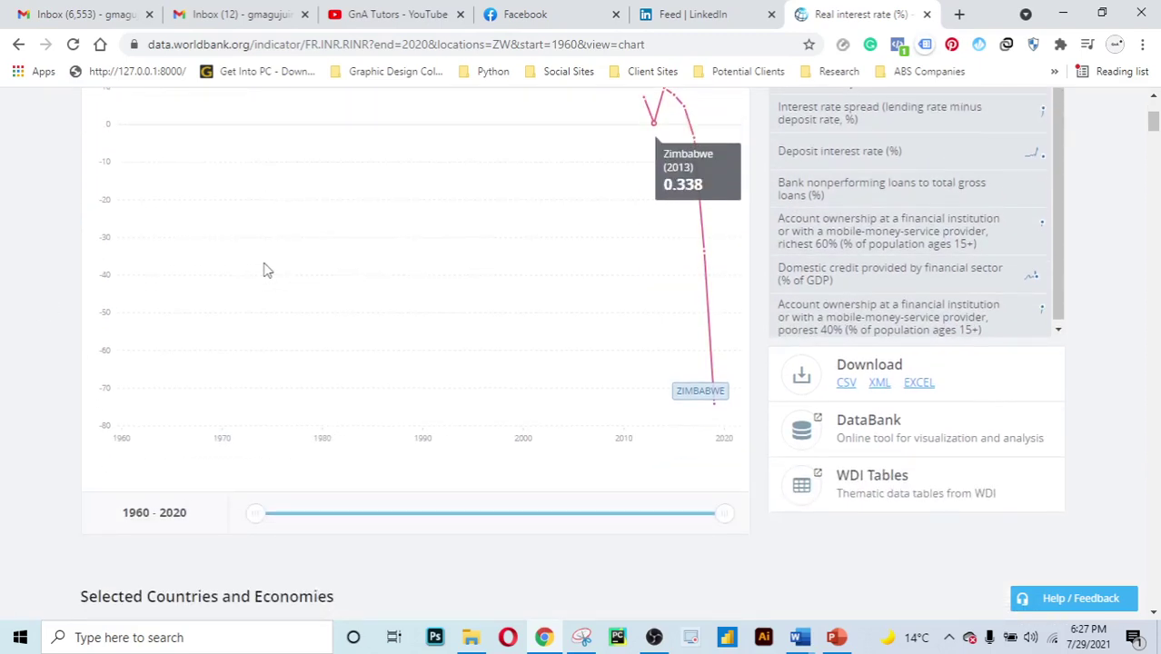
scroll(265, 268, up, 2)
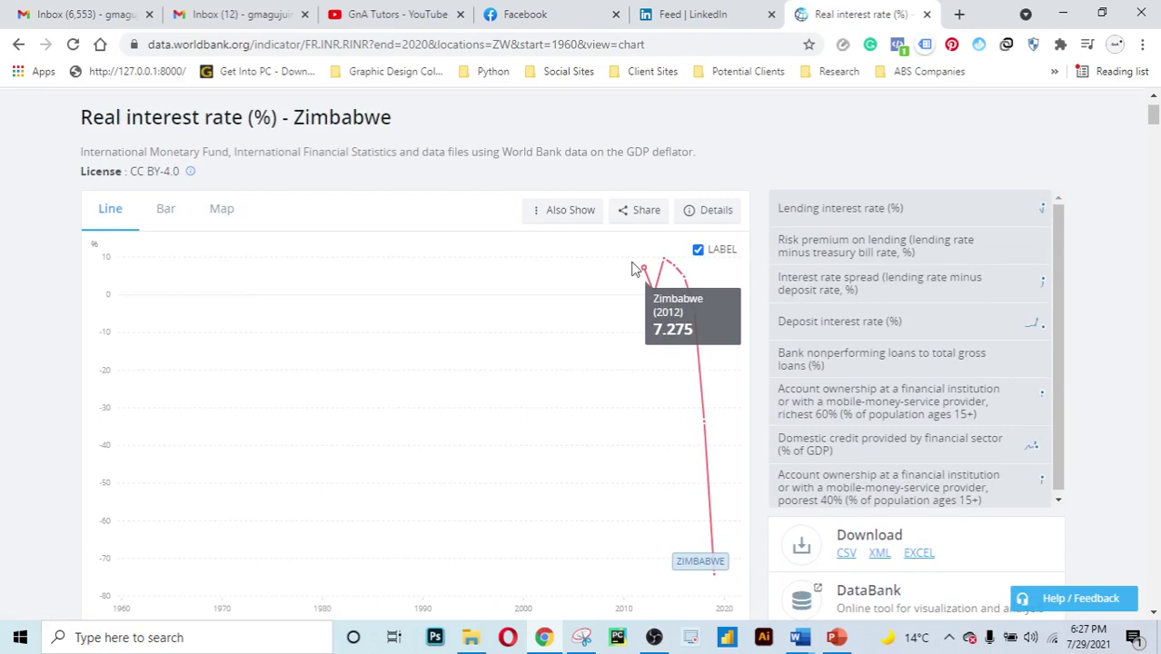
scroll(435, 306, down, 1)
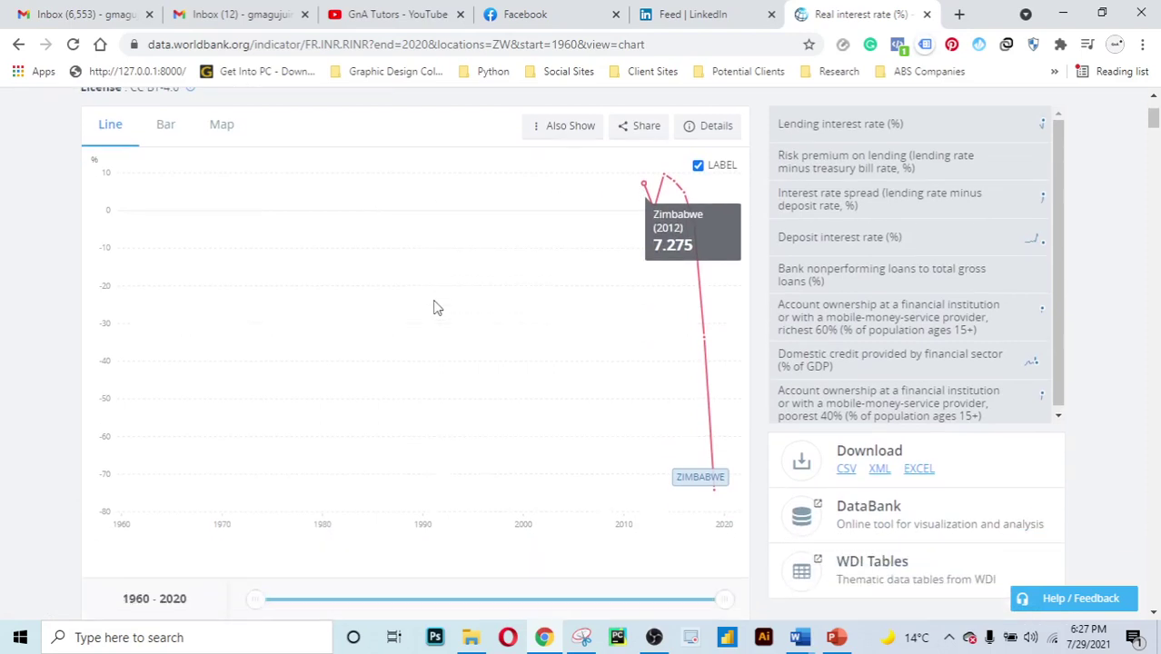
scroll(453, 292, down, 1)
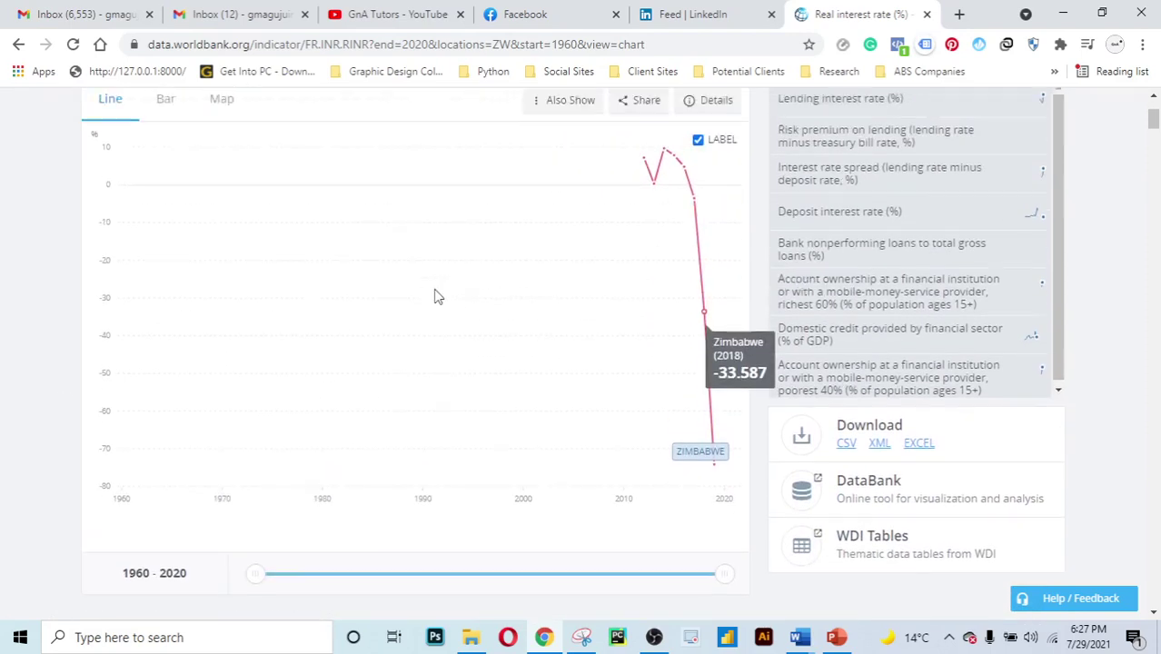
scroll(432, 291, up, 1)
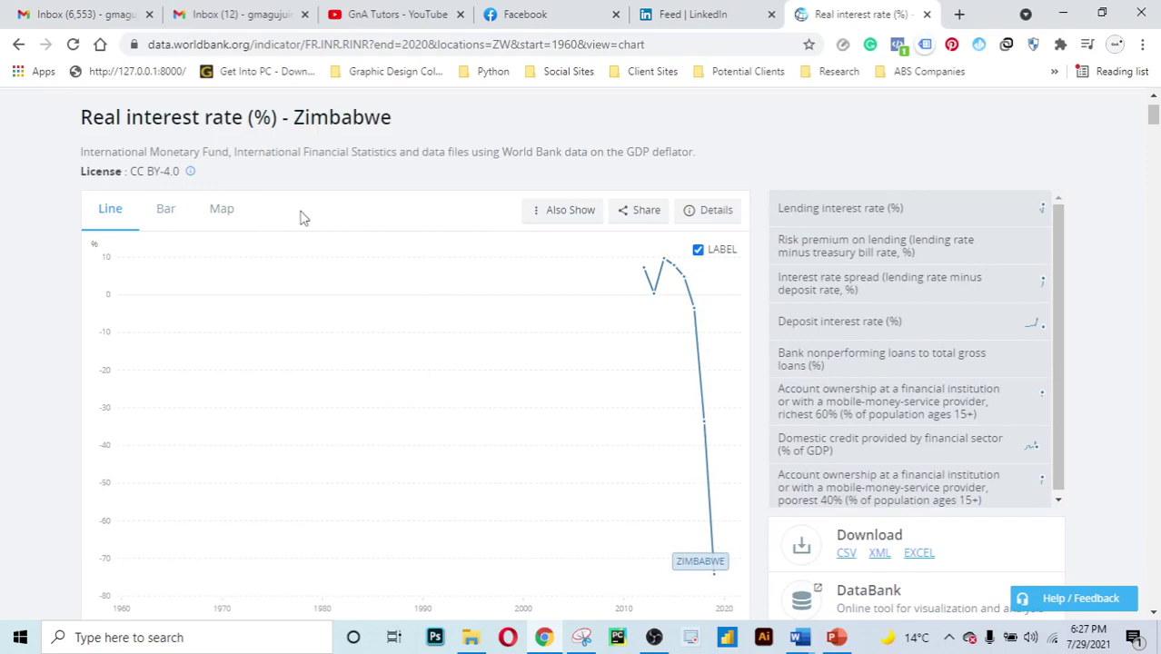
scroll(304, 220, down, 2)
scroll(454, 309, up, 1)
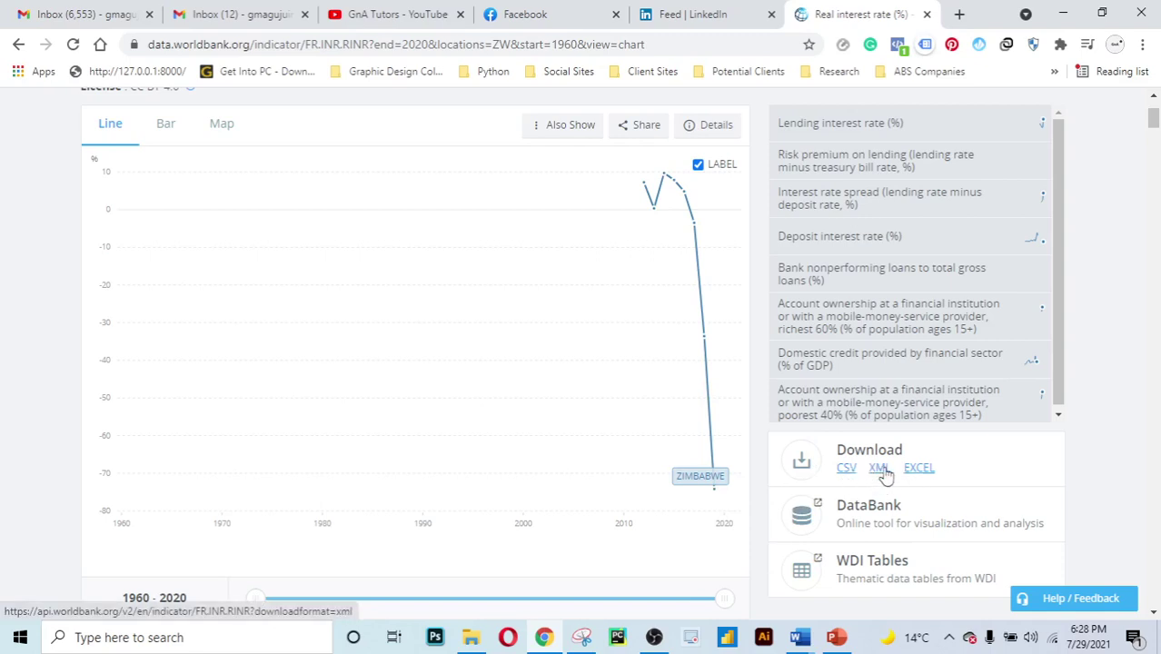
scroll(546, 420, down, 2)
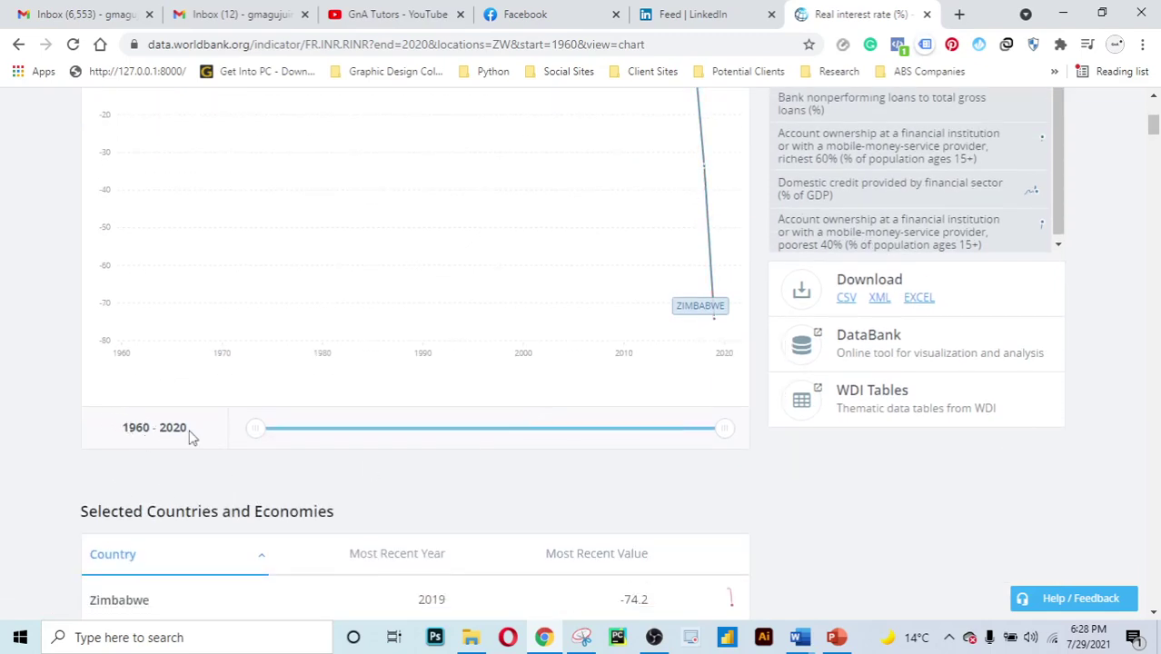
scroll(191, 437, up, 4)
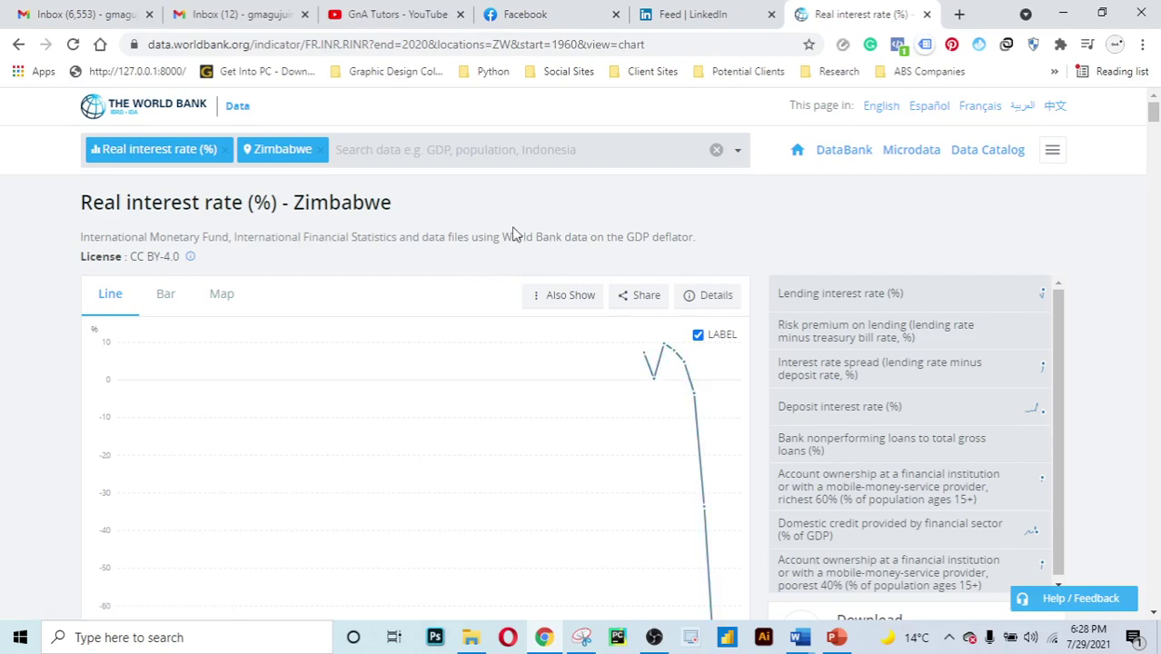
scroll(513, 234, down, 5)
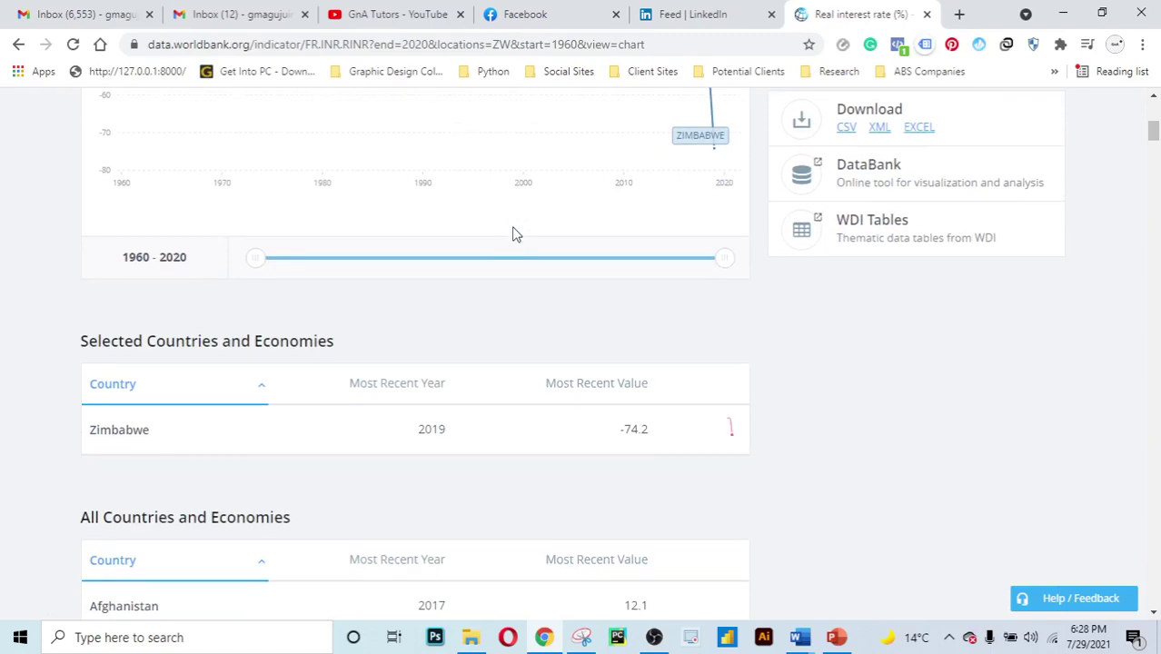
scroll(513, 235, down, 1)
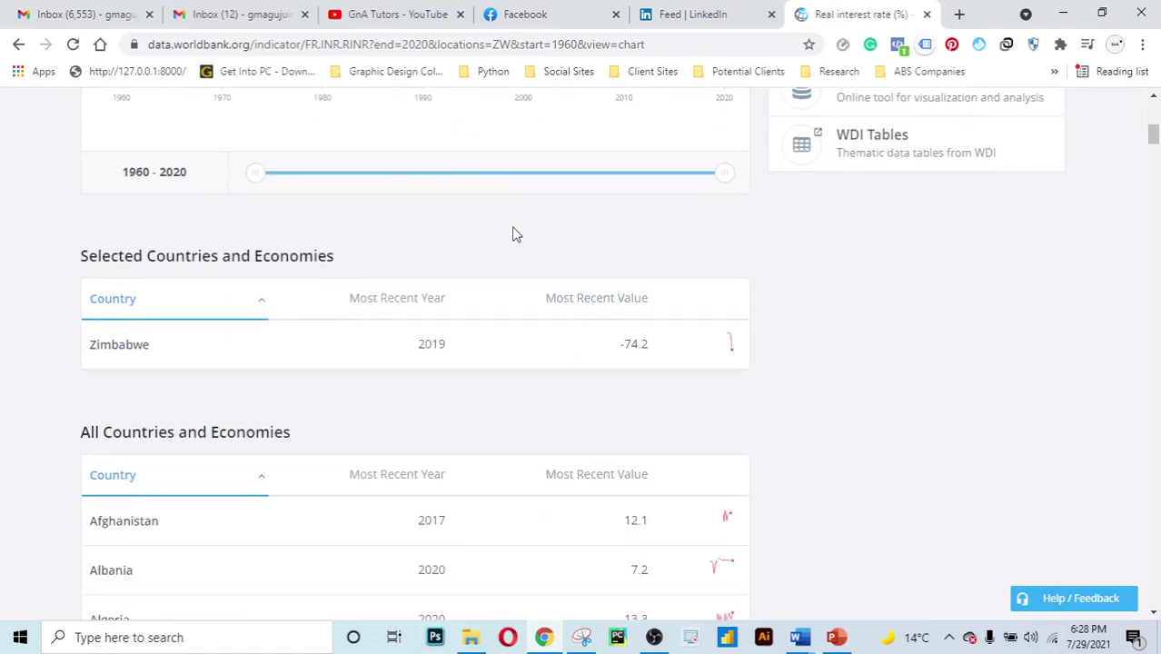
scroll(513, 234, up, 6)
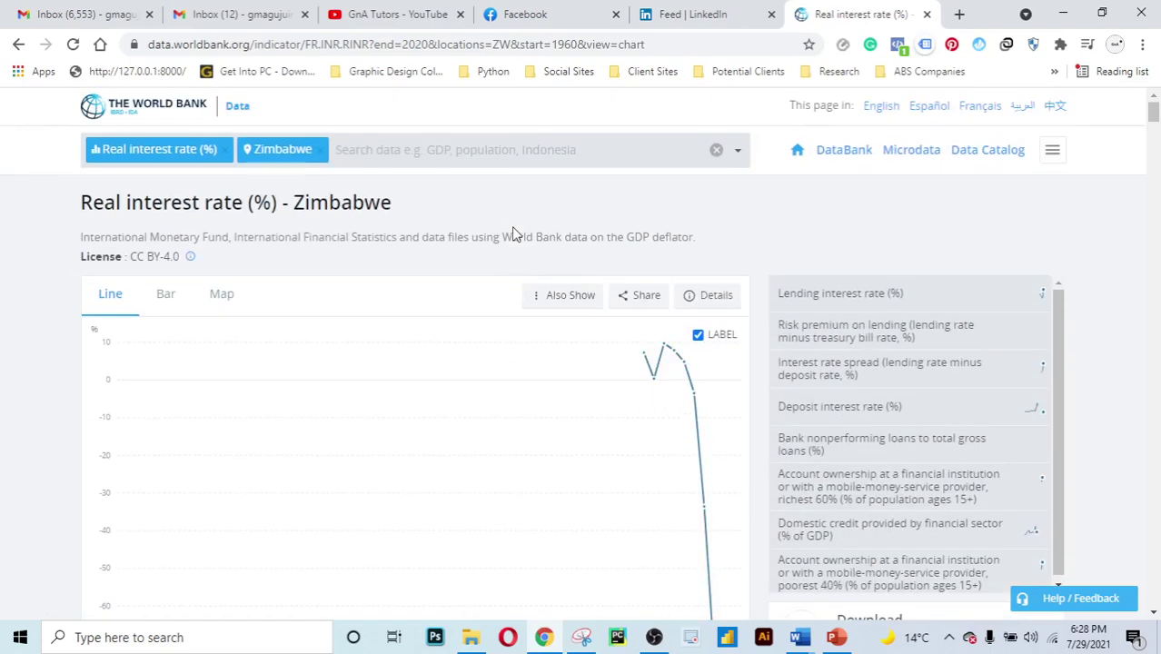
click(566, 147)
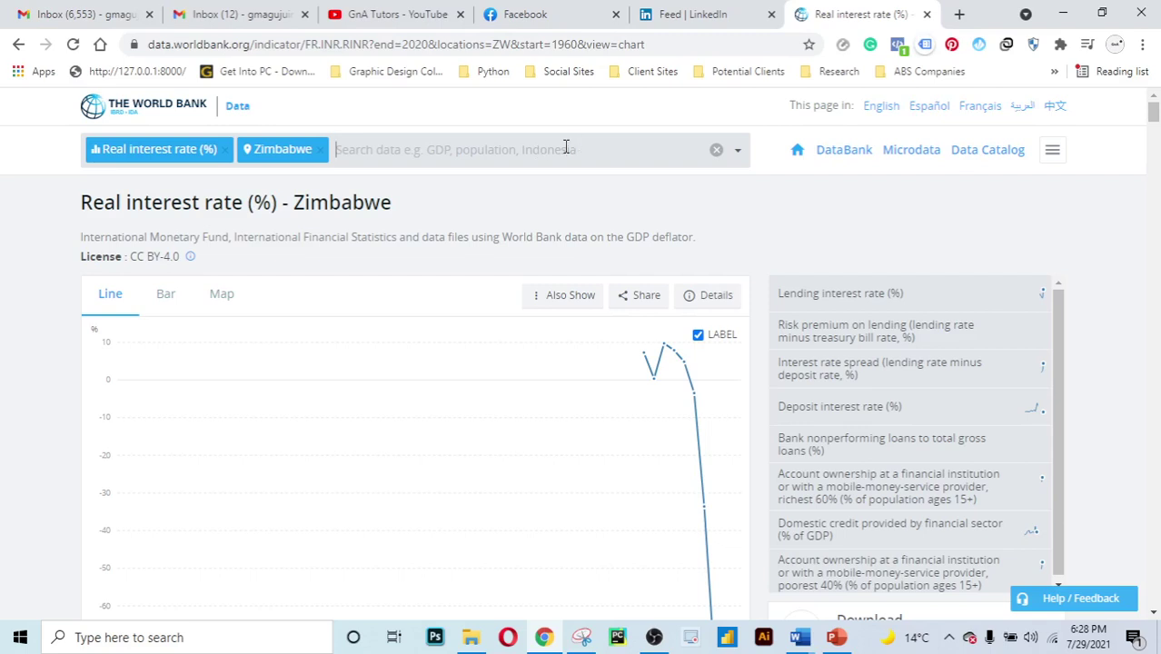